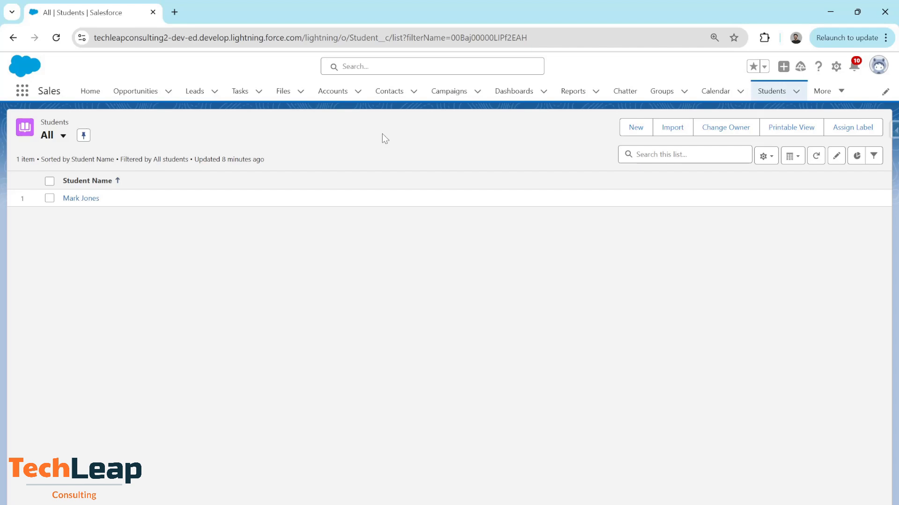
Step: Open Sharing Settings in Setup and review the organization-wide defaults for all objects
left_click(836, 69)
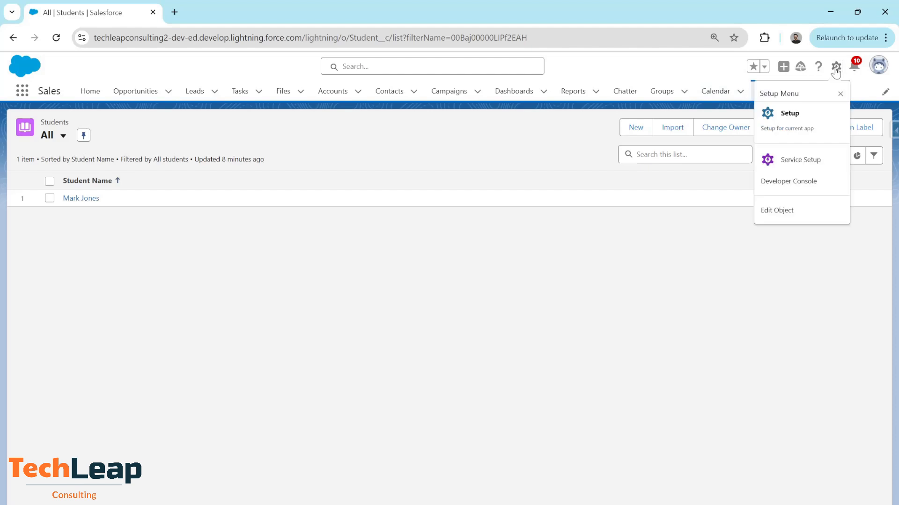
left_click(802, 122)
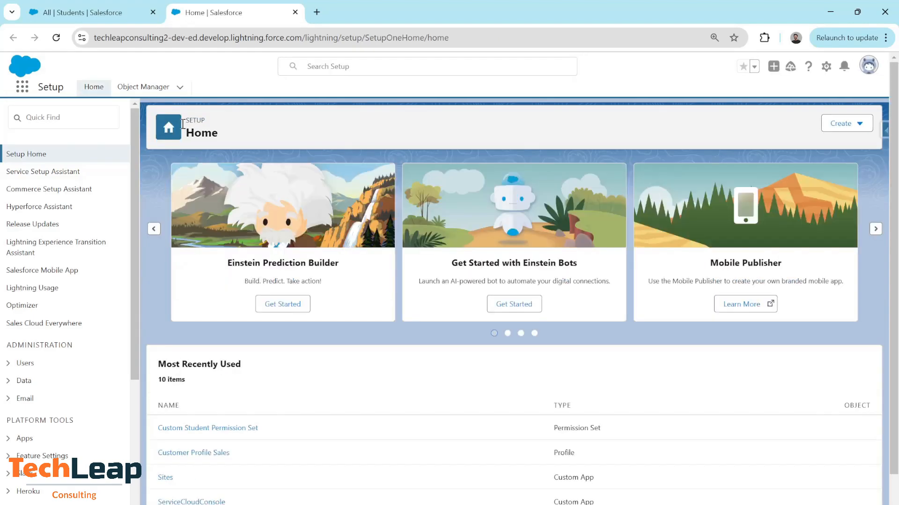
left_click(75, 120)
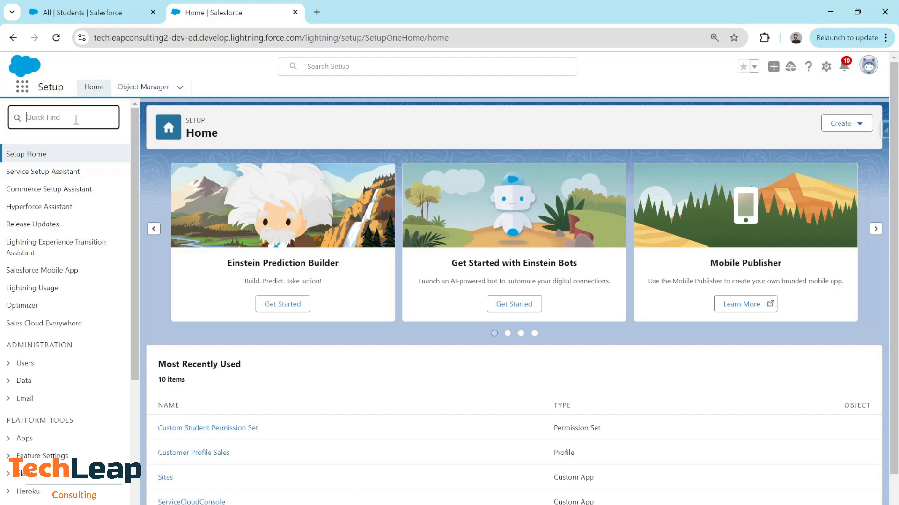
type("sharing se")
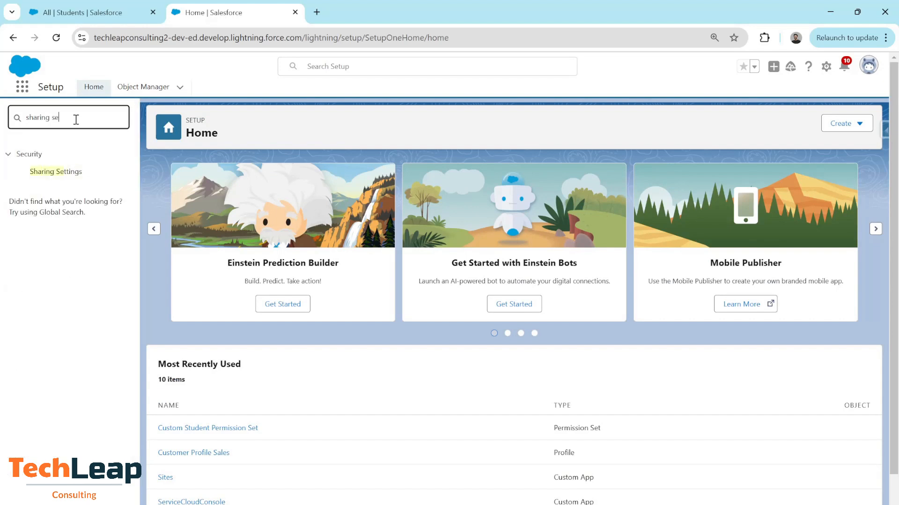
left_click(74, 174)
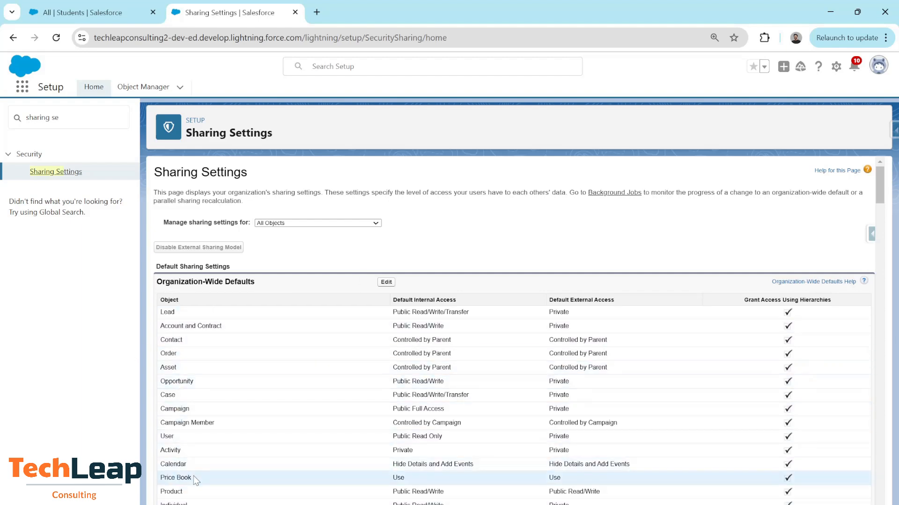
scroll(195, 480, "down", 2)
scroll(196, 480, "up", 2)
scroll(435, 489, "down", 2)
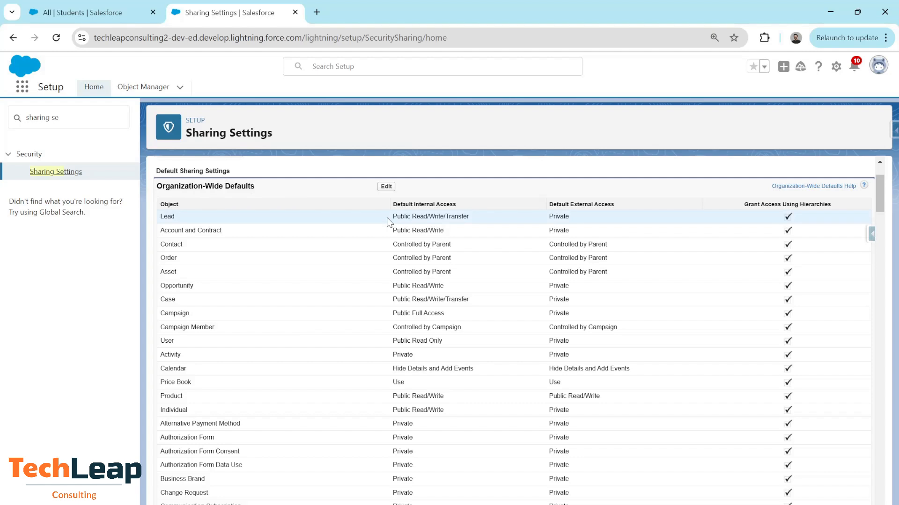
Step: Find the Roles page in Setup and show the role hierarchy in tree view
double_click(84, 120)
key("BackSpace")
key("BackSpace")
key("BackSpace")
key("BackSpace")
key("BackSpace")
key("BackSpace")
key("BackSpace")
key("BackSpace")
key("BackSpace")
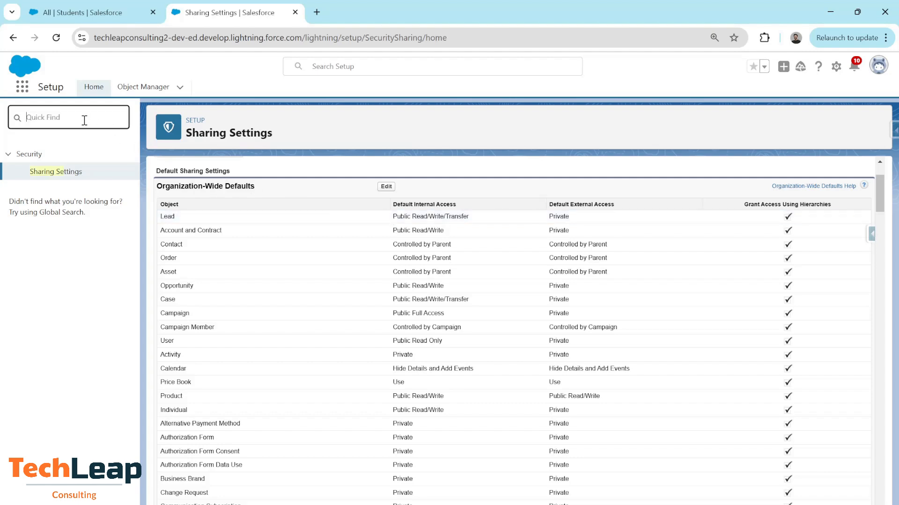
type("roles")
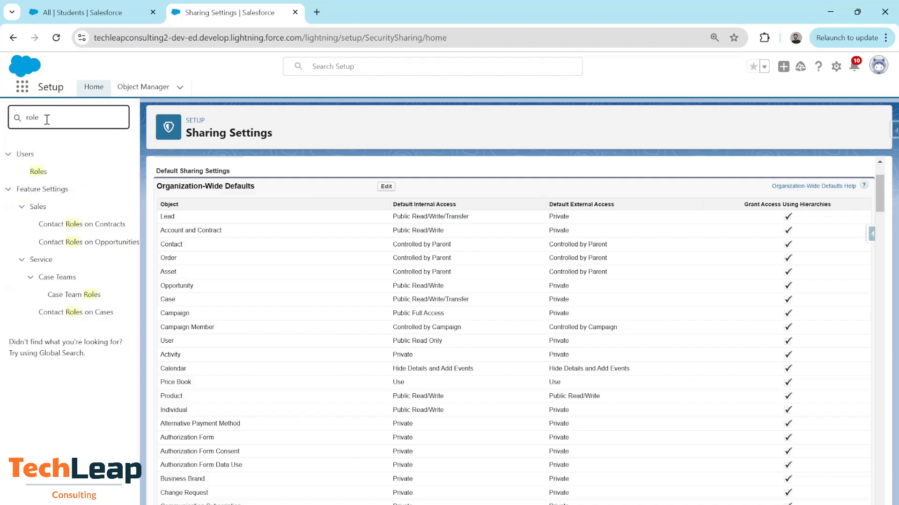
left_click(37, 171)
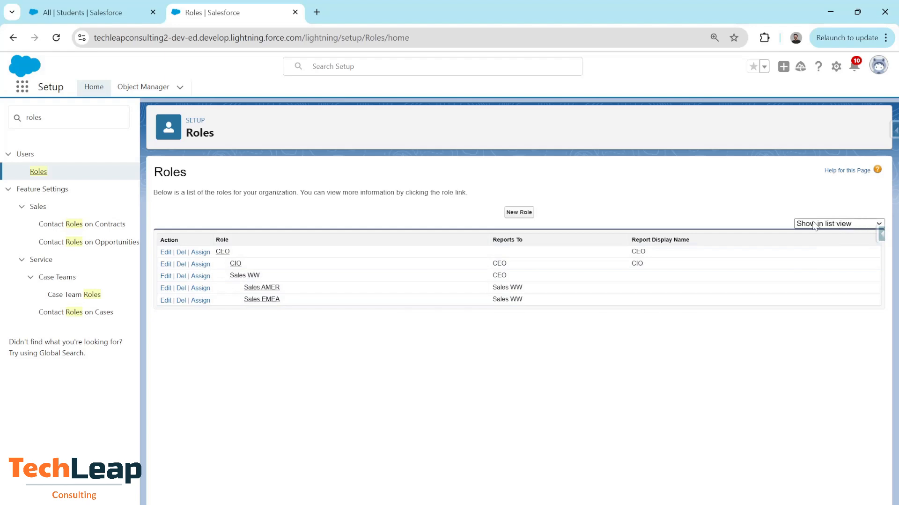
left_click(858, 237)
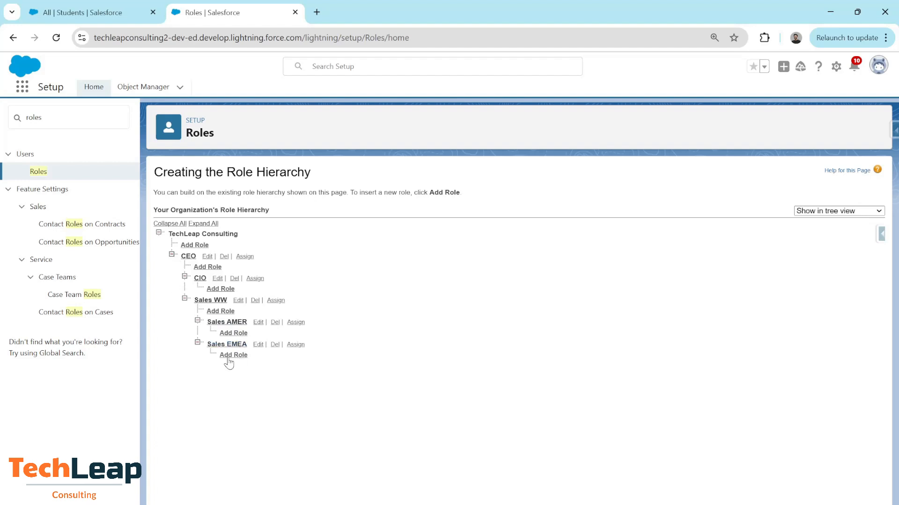
Step: Add a COO role reporting to CEO, displayed on reports as Chief Operating Officer, and save it
left_click(209, 268)
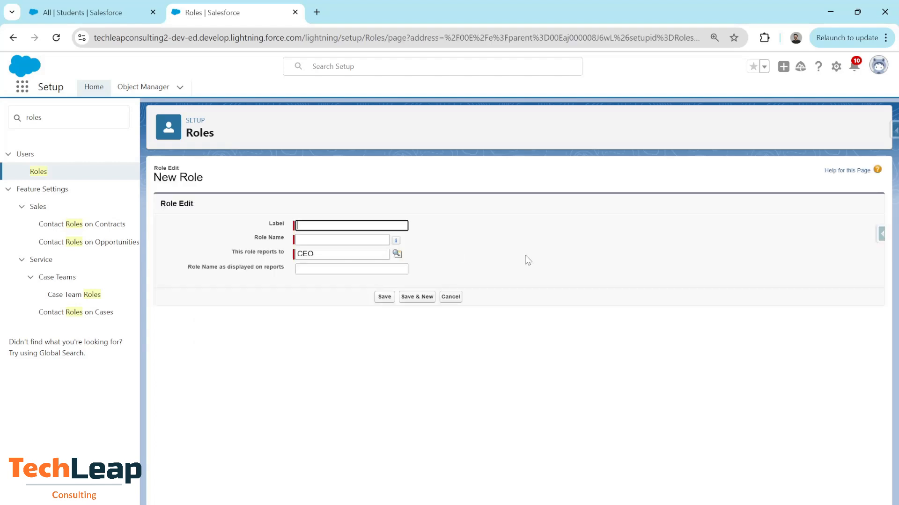
type("COO")
key("Tab")
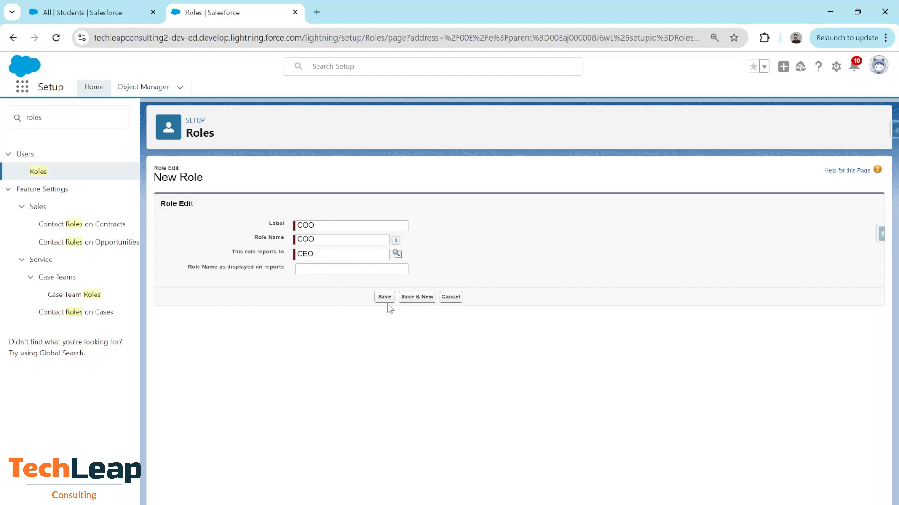
left_click(323, 270)
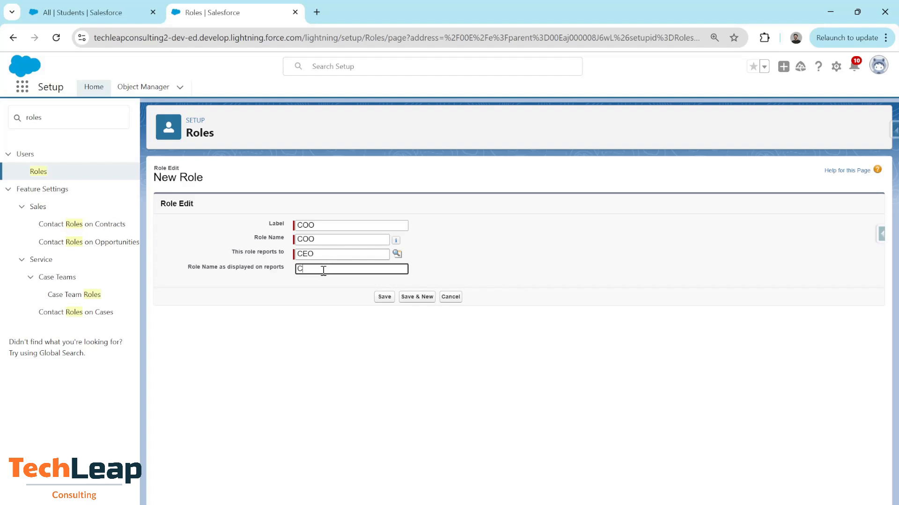
type("Chief Operating Officer")
left_click(315, 331)
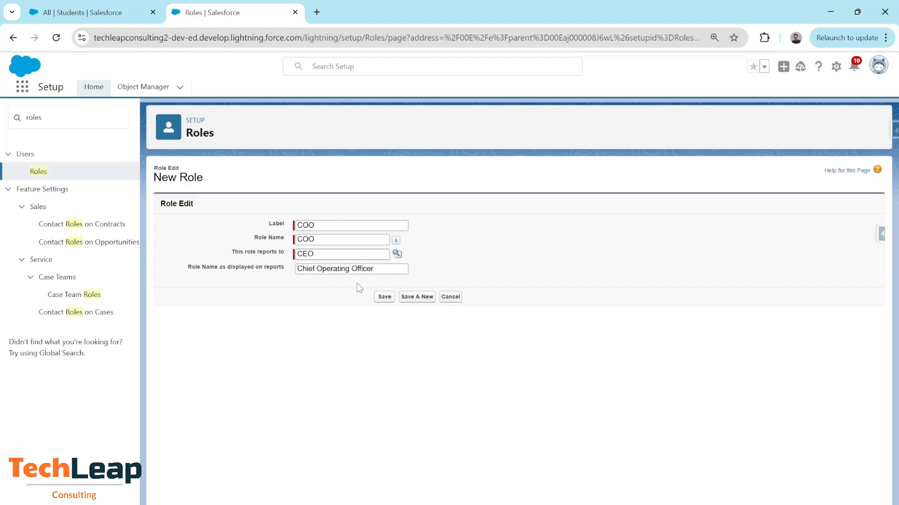
left_click(382, 297)
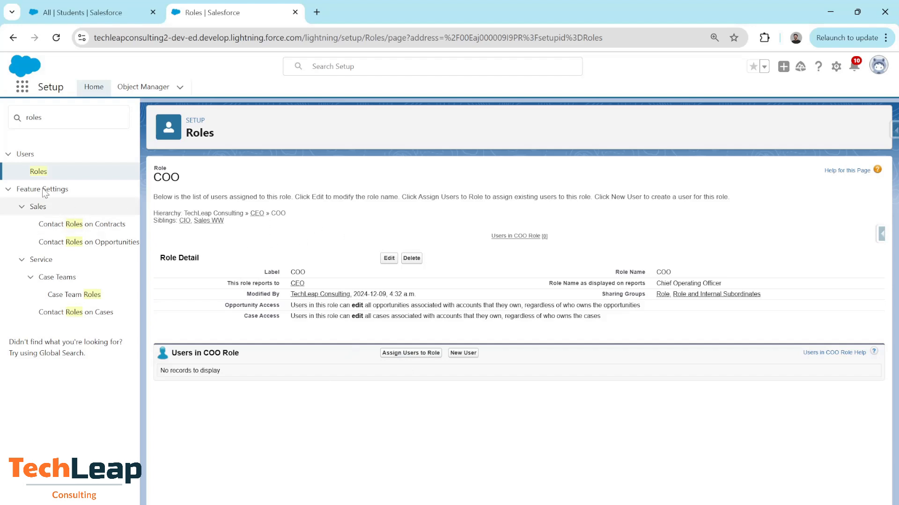
Step: Add and save a Junior Operations Officer role reporting to COO, and return to the role hierarchy
left_click(37, 173)
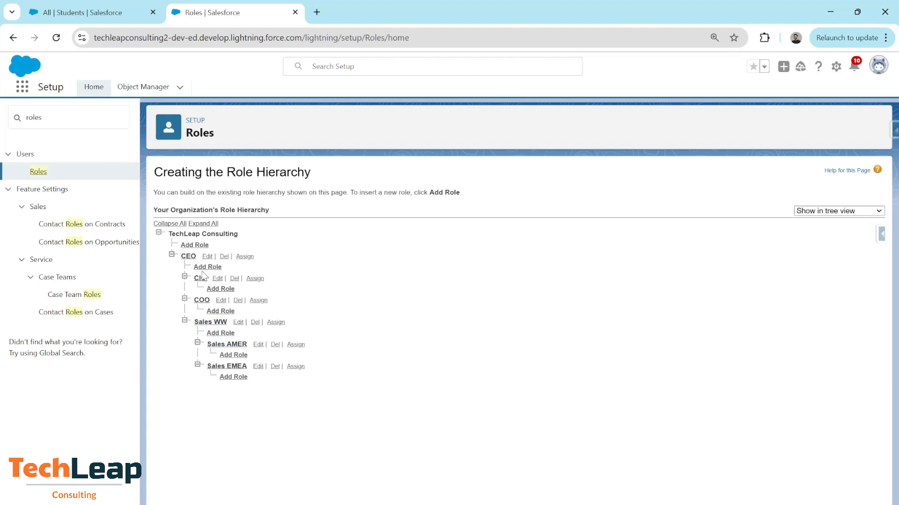
left_click(221, 311)
left_click(316, 225)
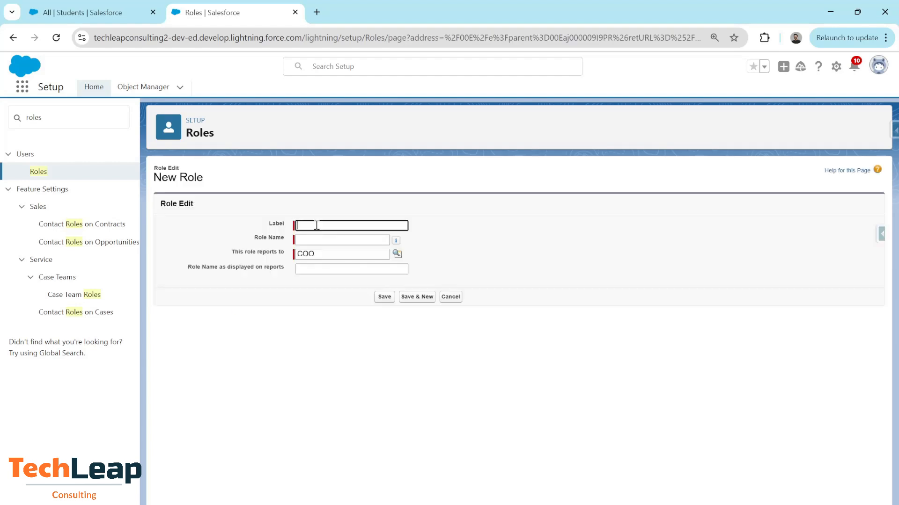
type("Jumior O")
key("Left")
key("Left")
key("Left")
key("Left")
key("Left")
key("BackSpace")
type("n")
key("Right")
key("Right")
type("perations Officer")
left_click(490, 268)
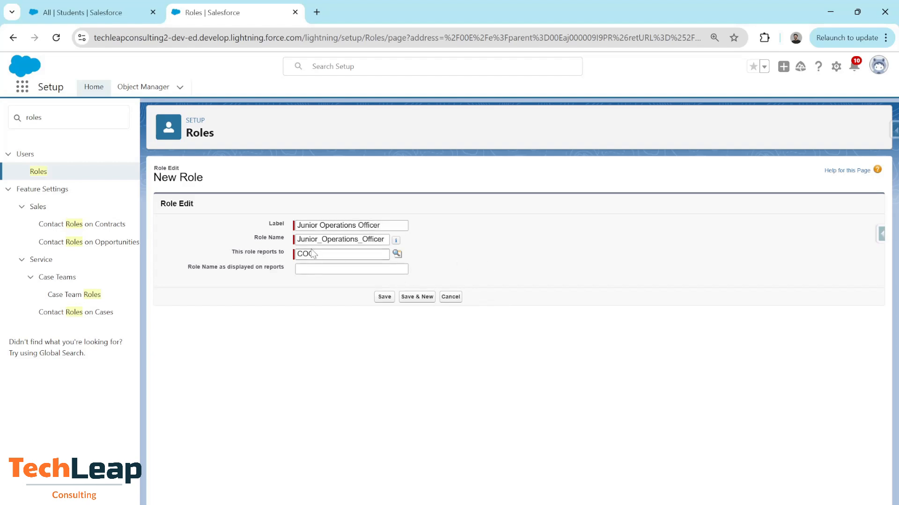
left_click(385, 298)
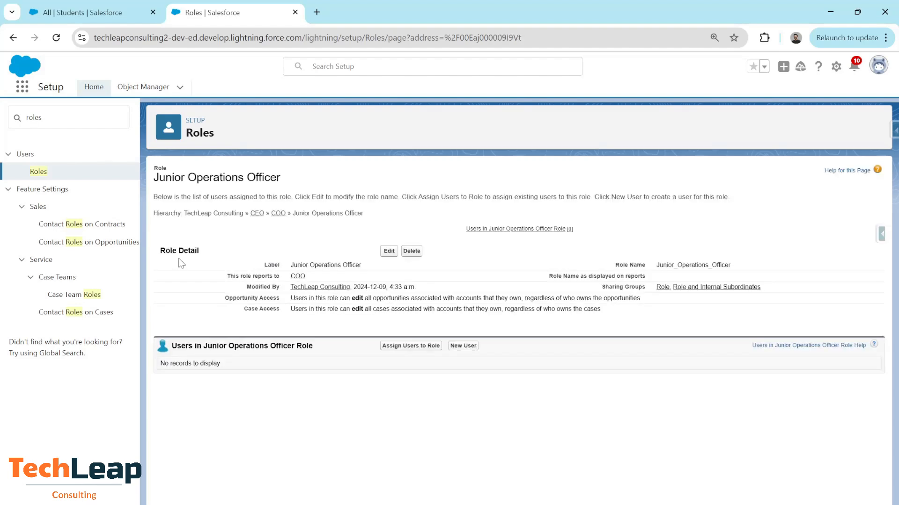
left_click(38, 172)
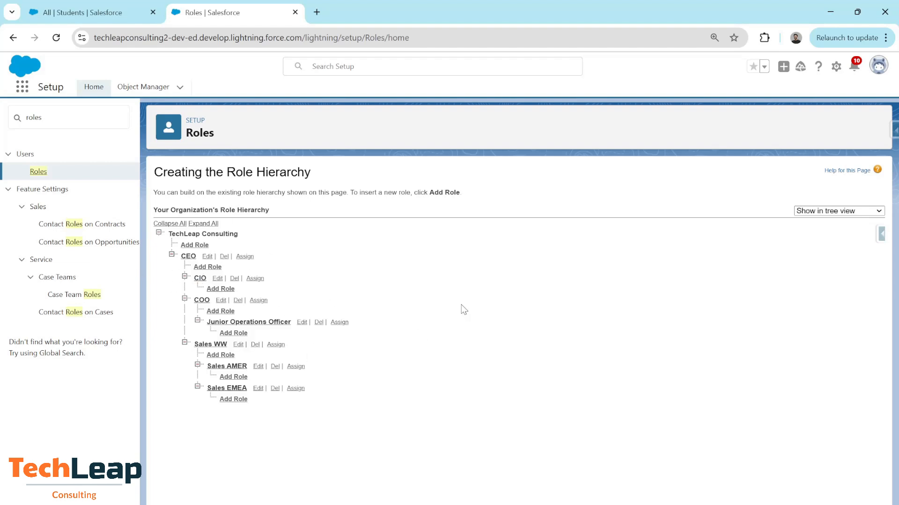
Step: Search Setup for users and open the Users page listing all users
double_click(55, 116)
type("use")
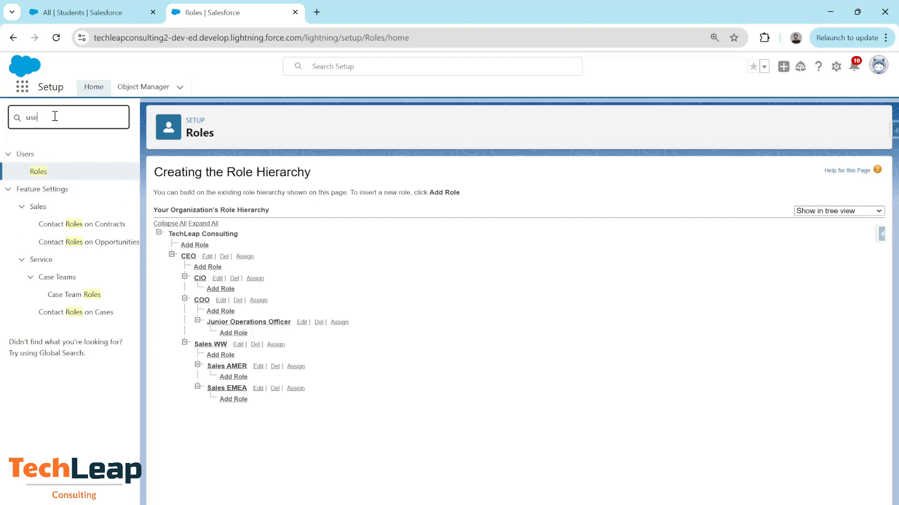
type("rs")
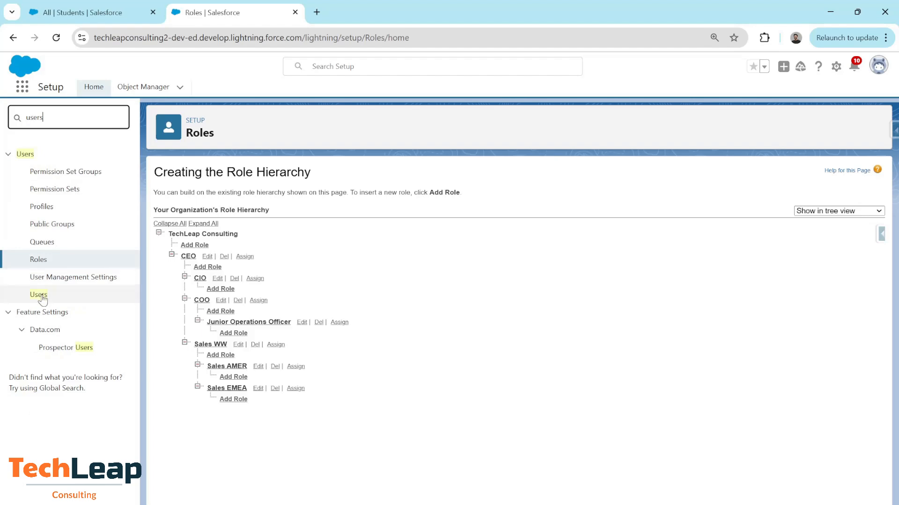
left_click(40, 296)
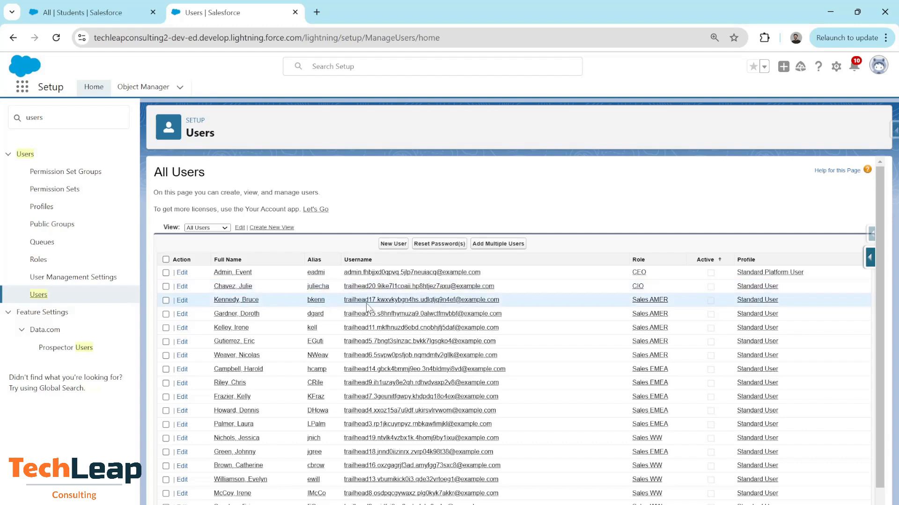
Step: Change the role of the first Sales AMER user in the list to Junior Operations Officer and save the user
left_click(181, 301)
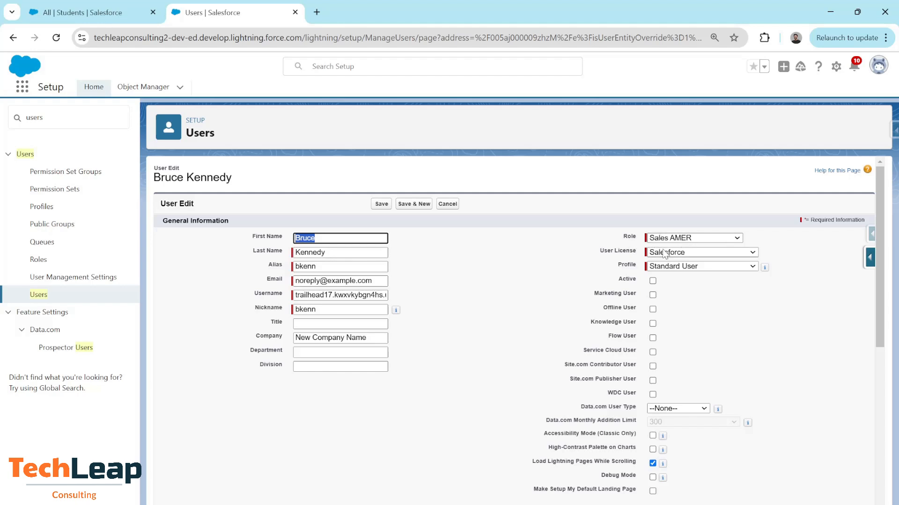
left_click(703, 238)
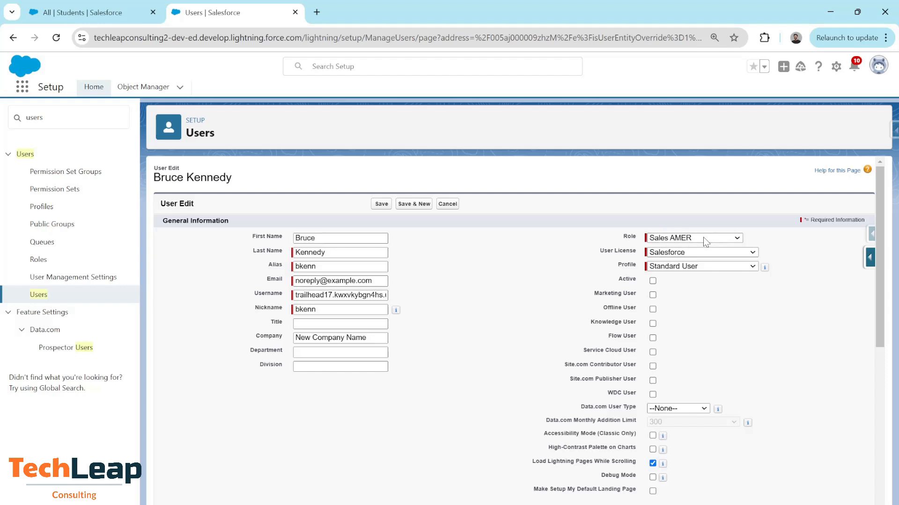
left_click(703, 310)
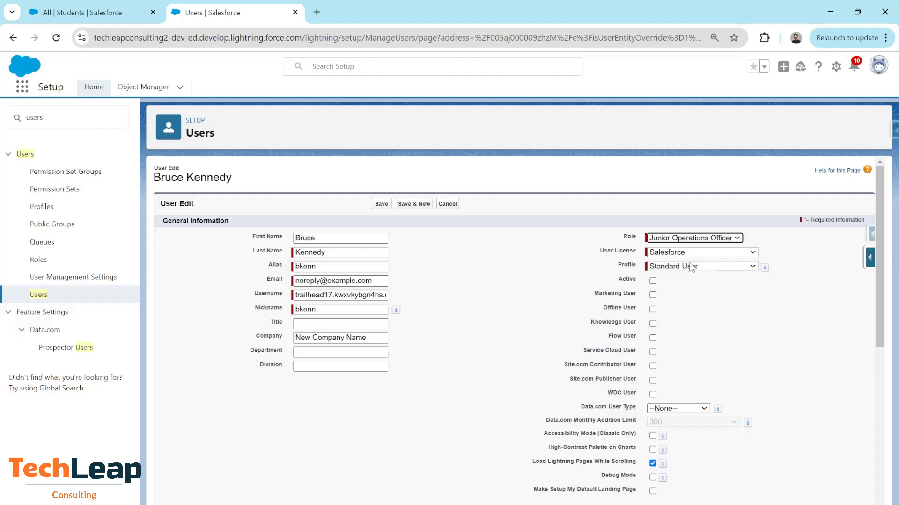
left_click(560, 253)
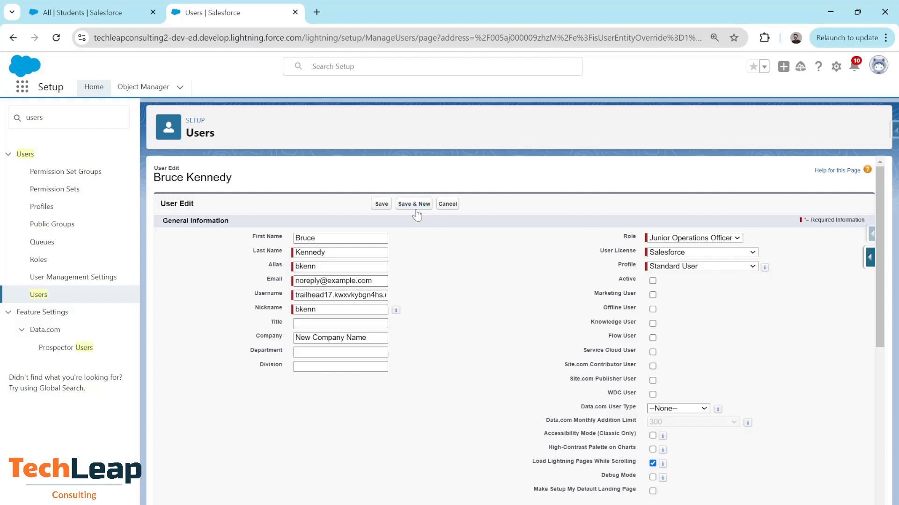
left_click(382, 204)
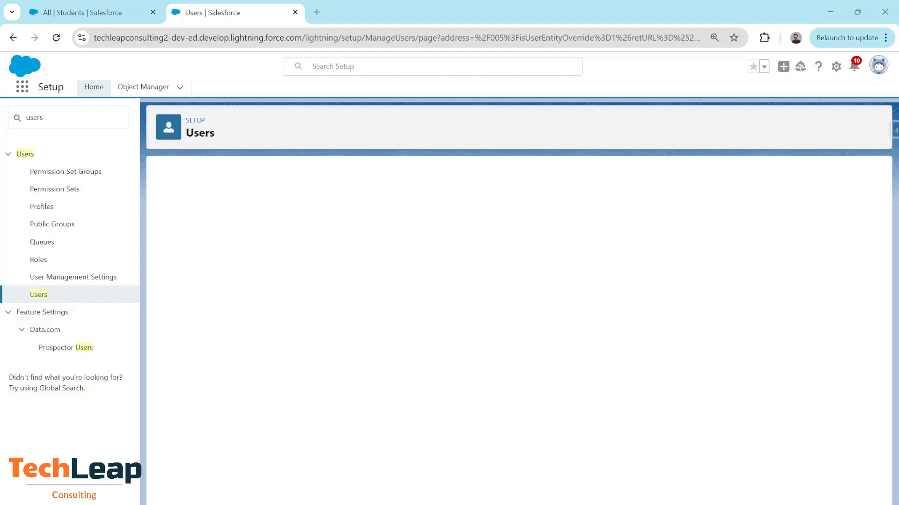